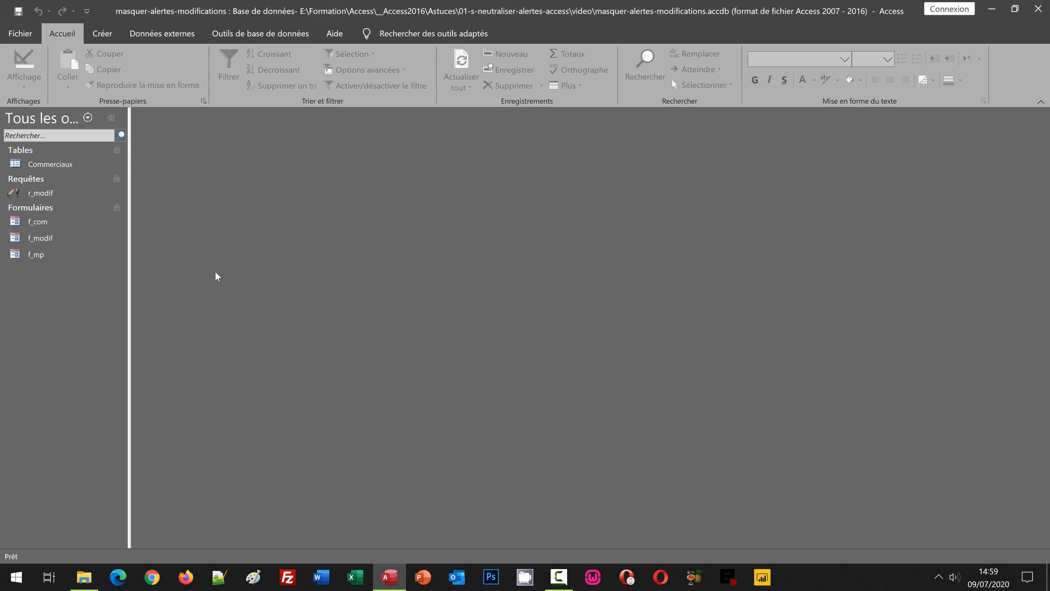
Open the f_com form and go to the fourth record.
click(40, 224)
double_click(41, 224)
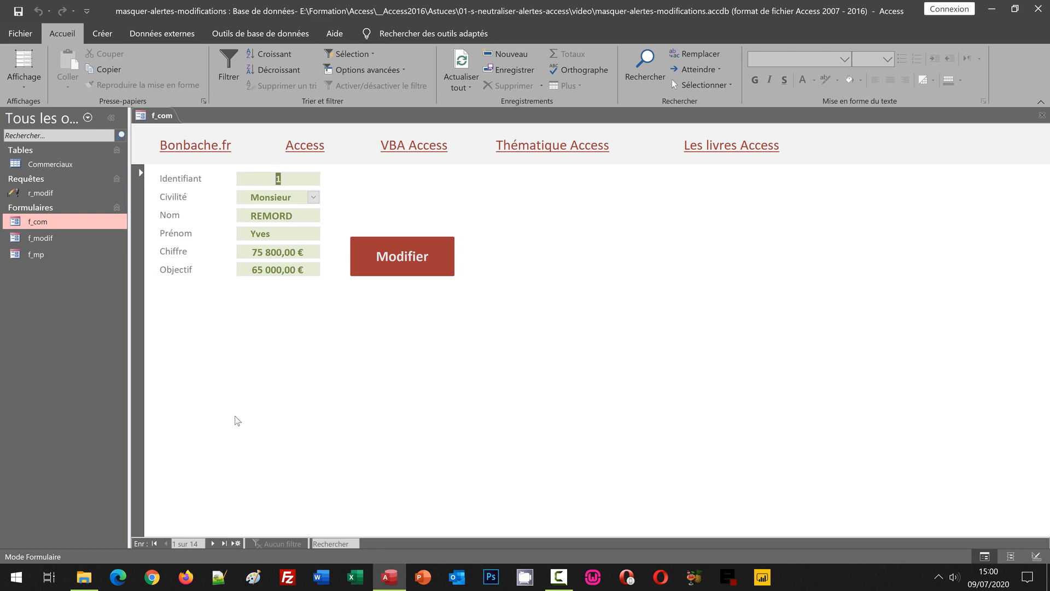
click(213, 543)
click(213, 544)
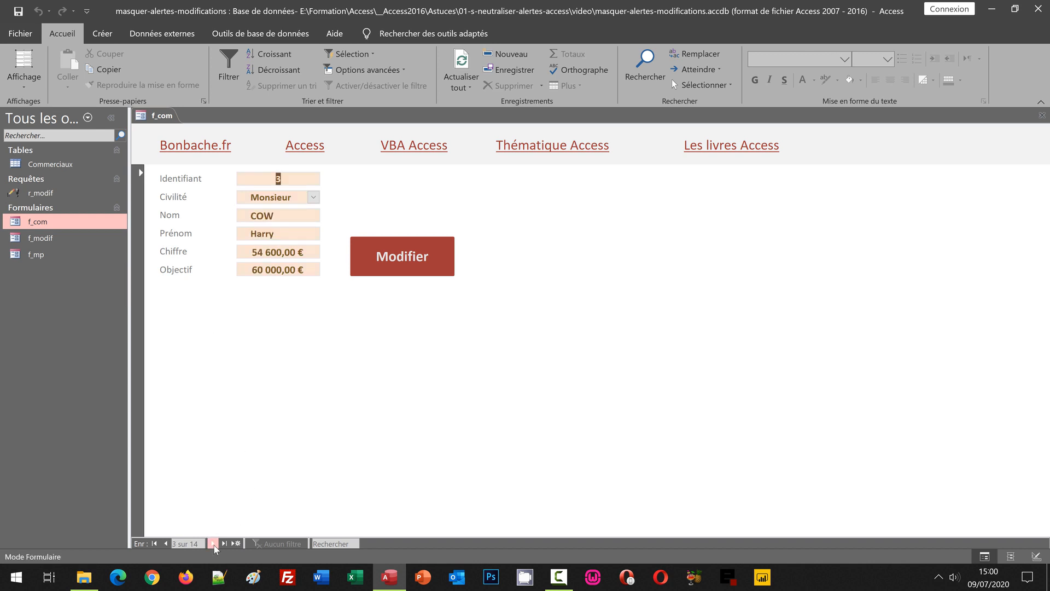
click(213, 544)
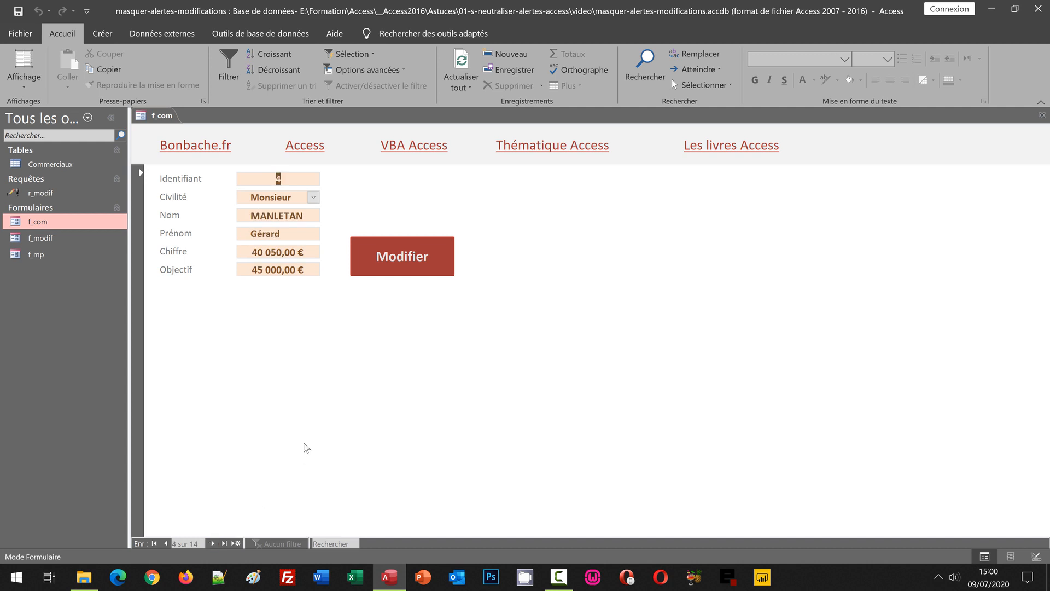
Request modification of the fourth record and validate the access password in f_mp to open f_modif.
click(393, 257)
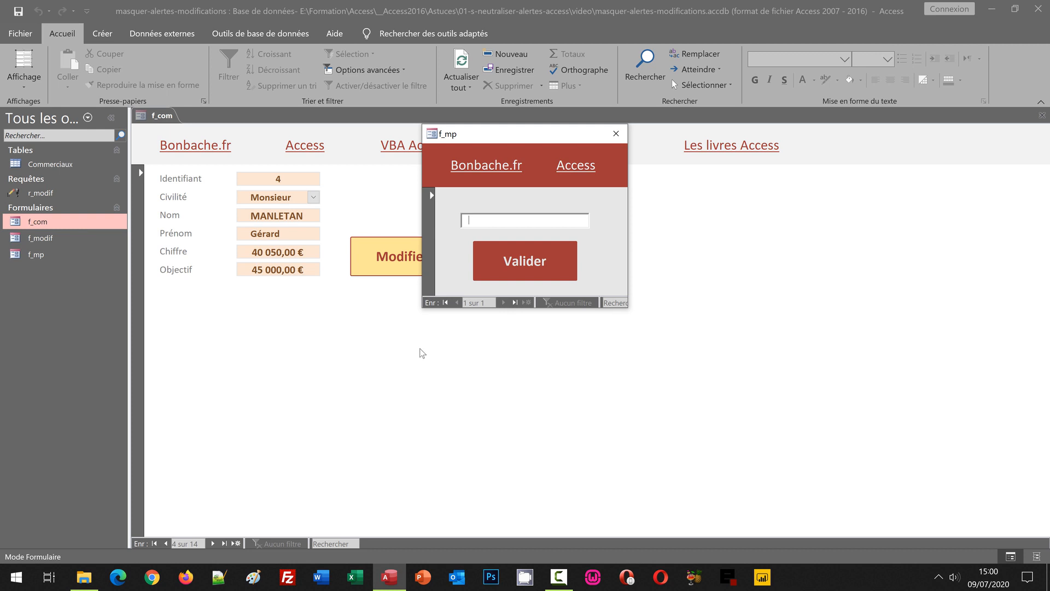
text(******)
click(519, 270)
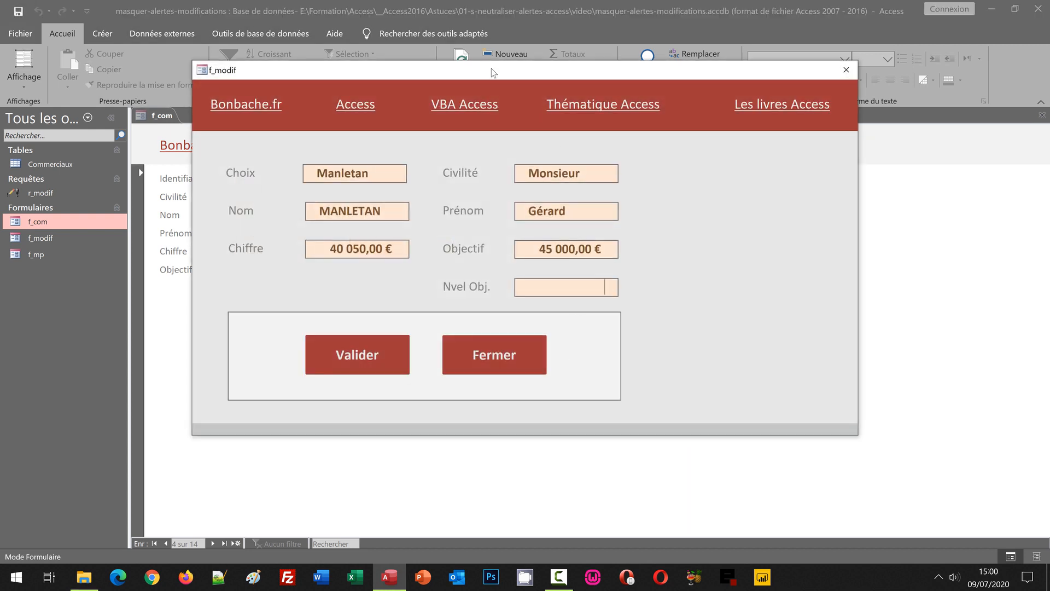
Set the new objective to 60000, accept both update-query confirmations and close the f_modif and f_com forms.
drag(491, 67, 652, 137)
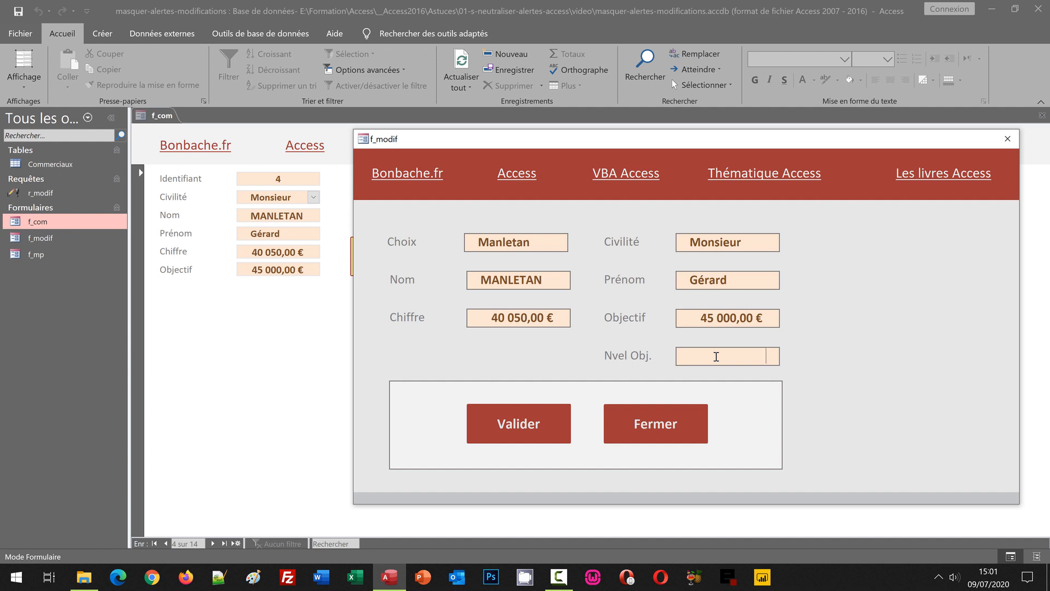
key(Num_Lock)
text(60000)
click(526, 428)
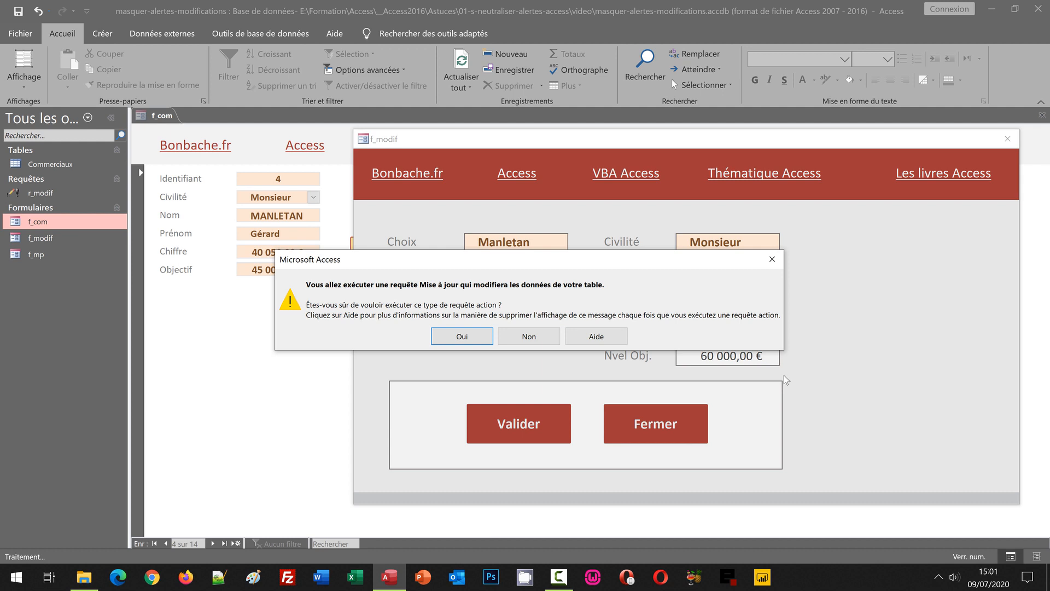
click(452, 336)
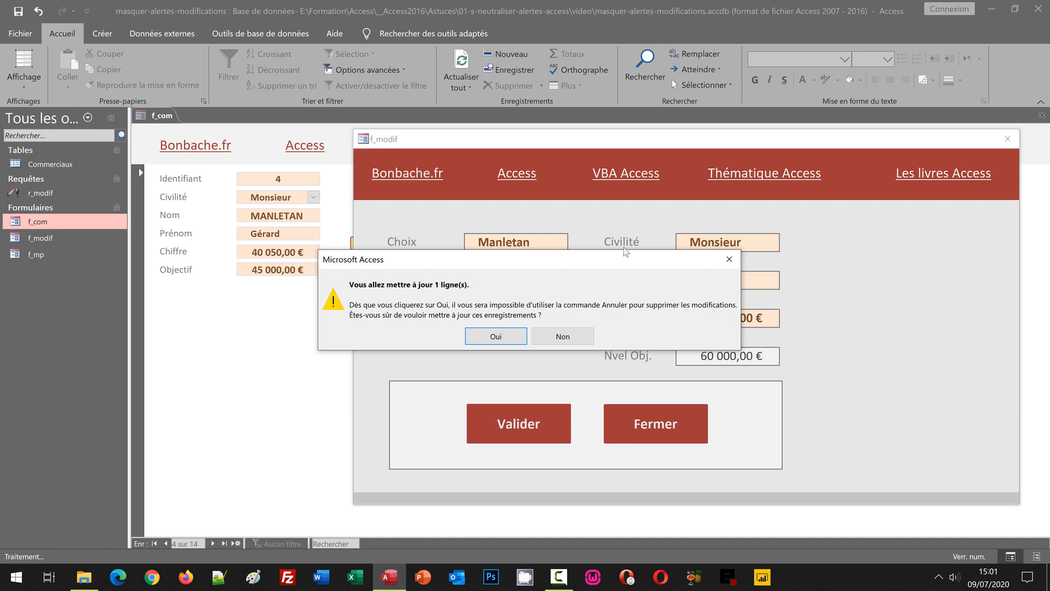
drag(626, 255, 616, 223)
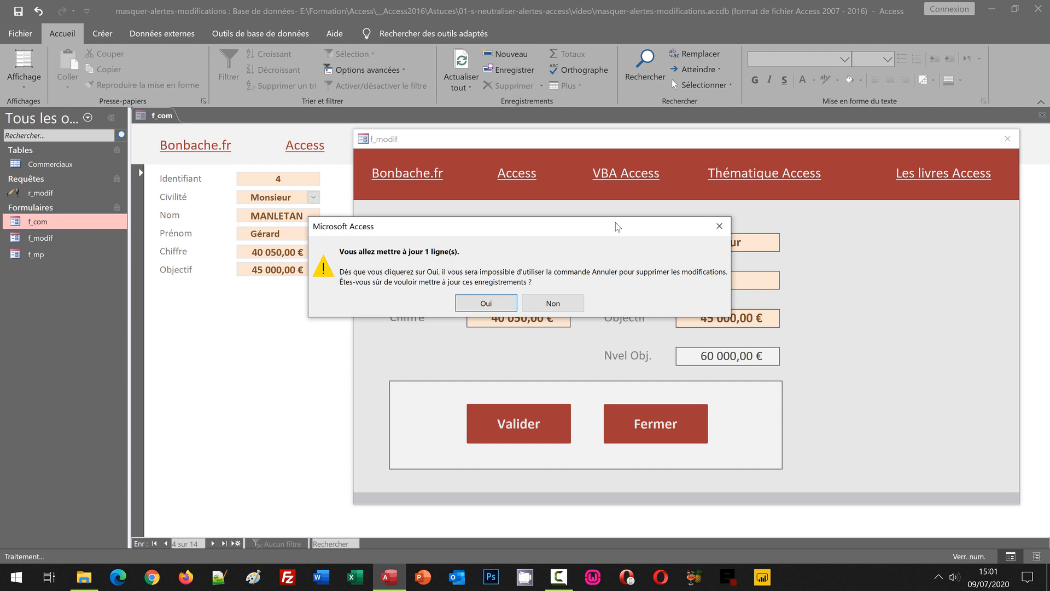
click(486, 303)
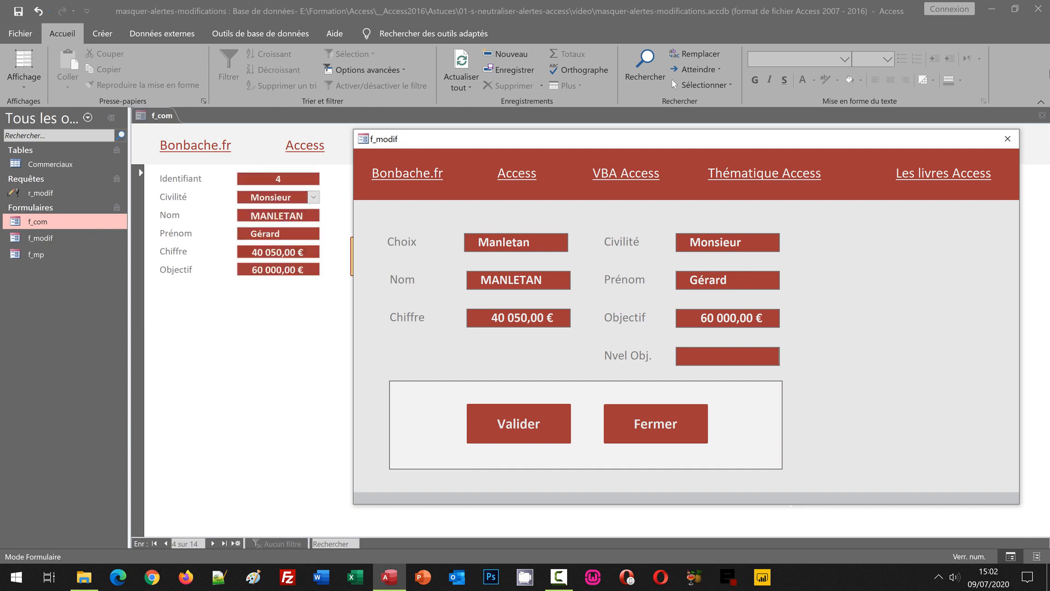
click(1008, 142)
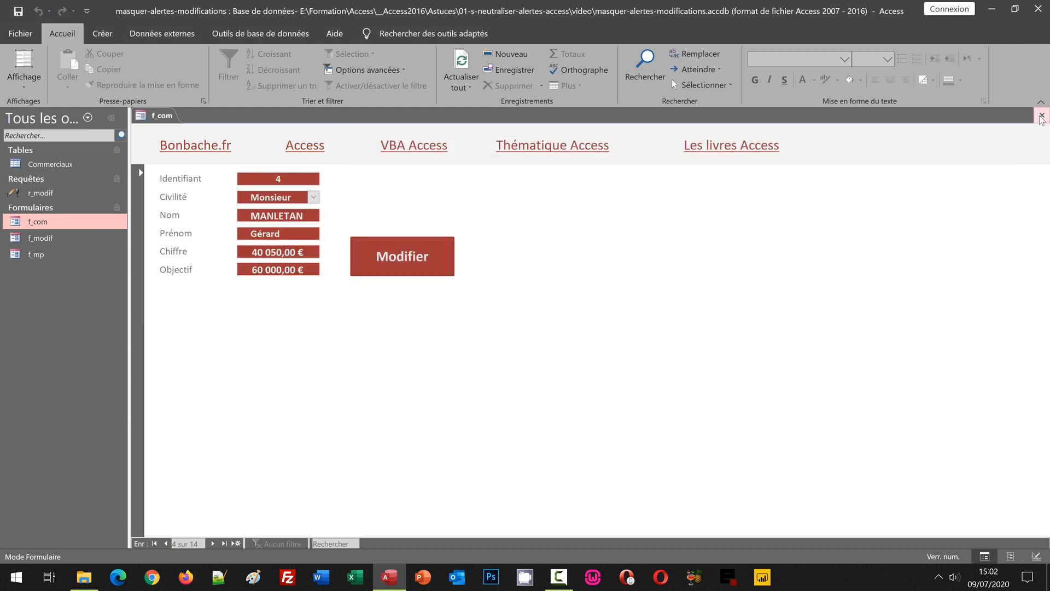
click(1042, 115)
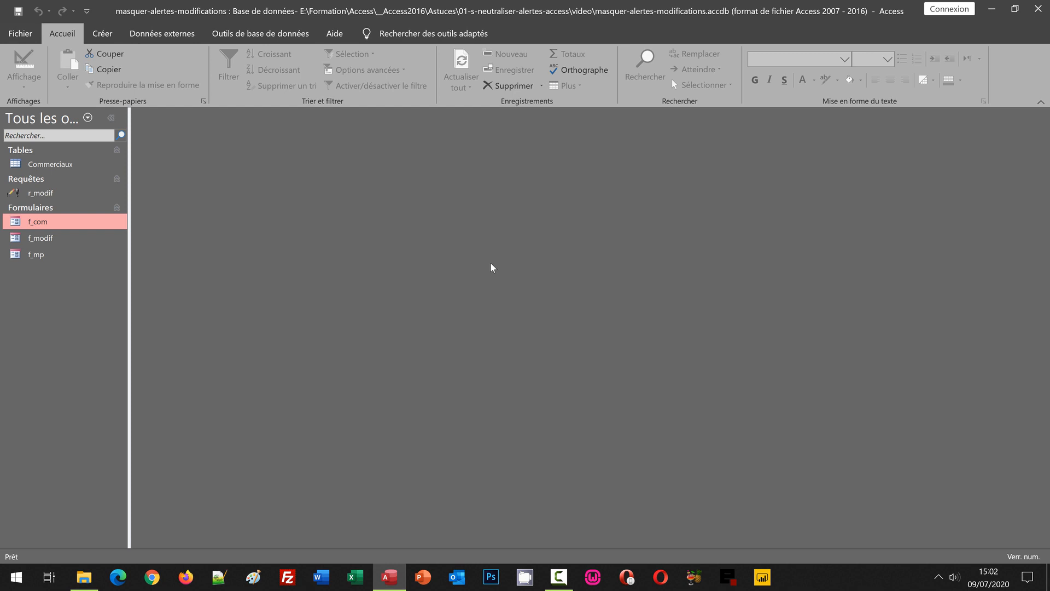
Open f_modif in design view and open the embedded macro behind the Valider button's Au clic event.
right_click(35, 237)
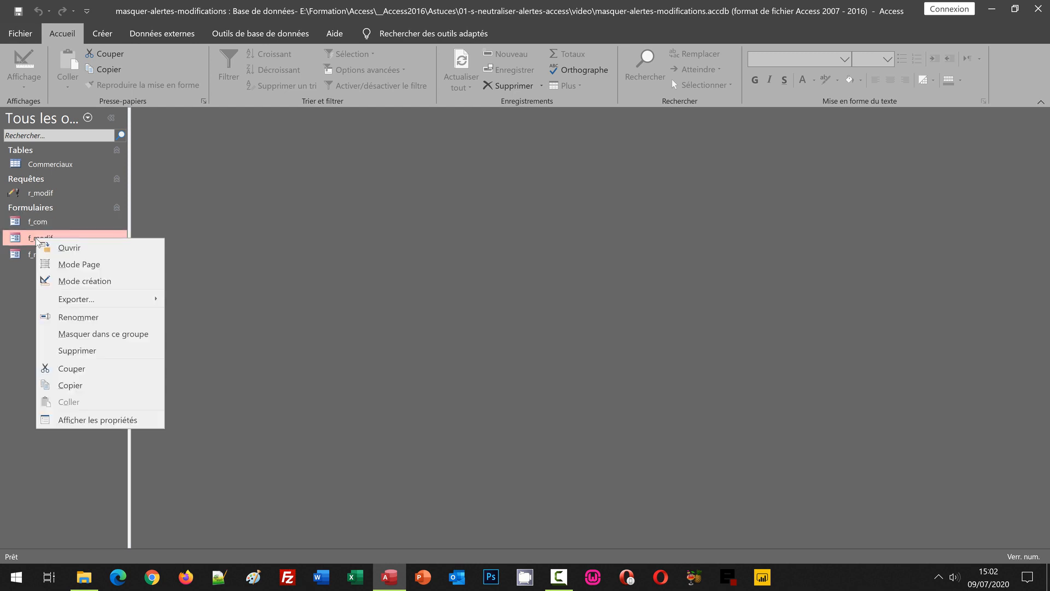
click(82, 280)
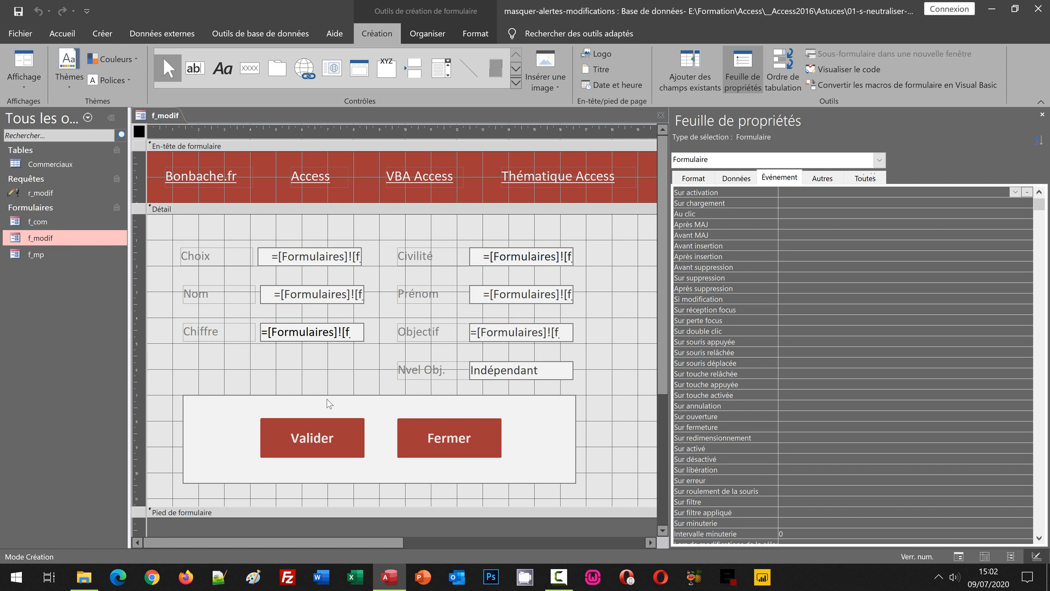
click(347, 444)
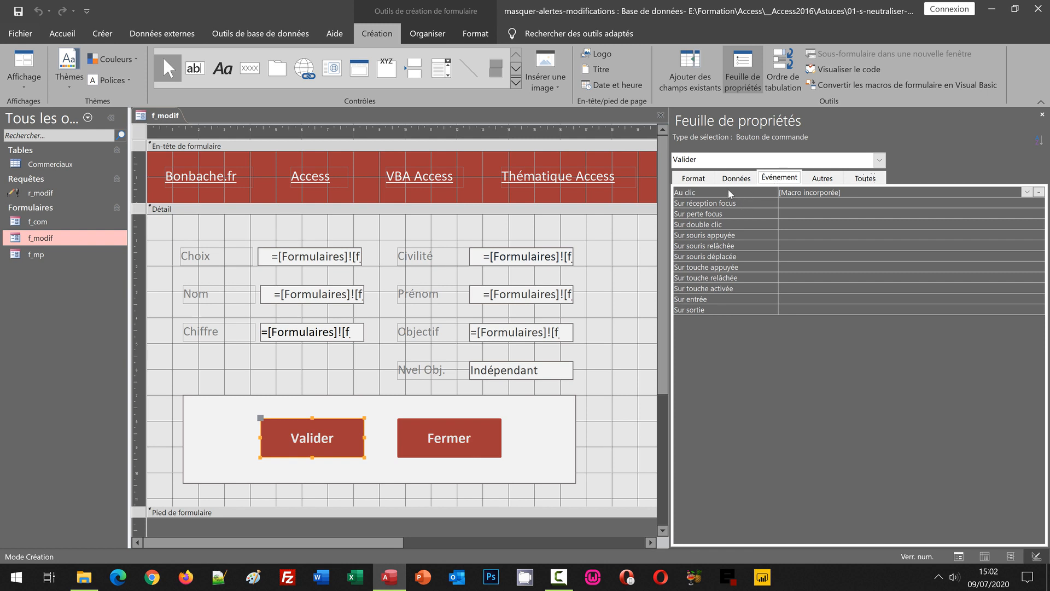
click(1038, 194)
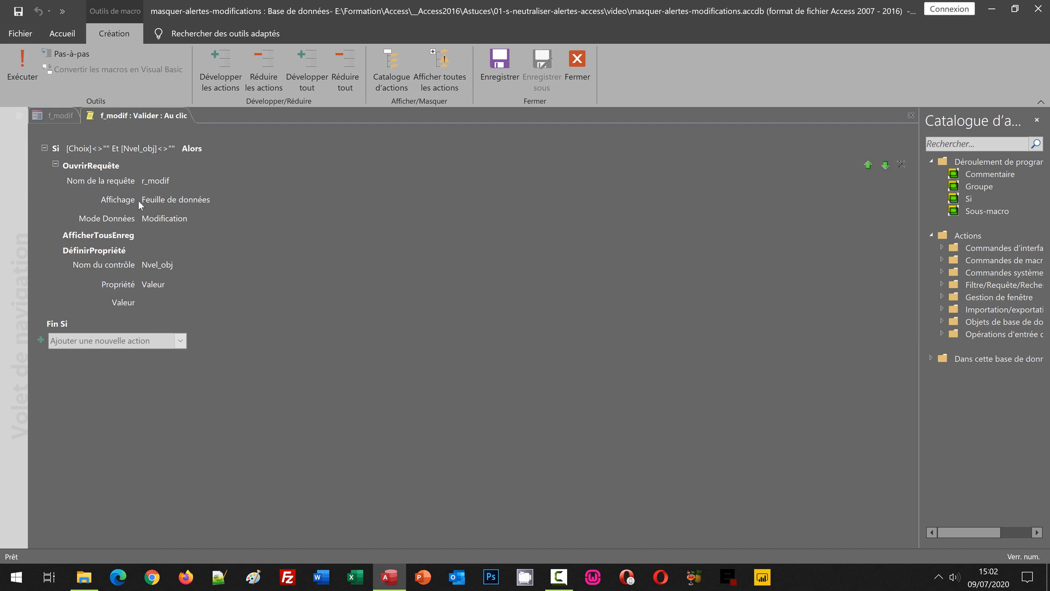
mouse_move(138, 199)
mouse_move(163, 284)
mouse_move(371, 298)
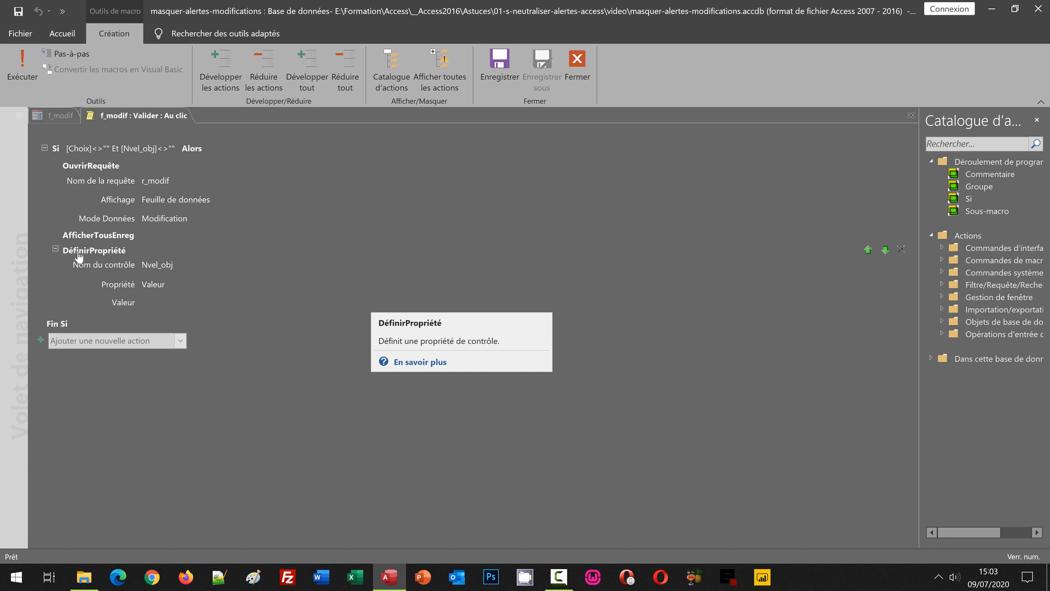
Show all macro actions and add an Avertissements action with Avertissements actifs set to Non.
click(180, 341)
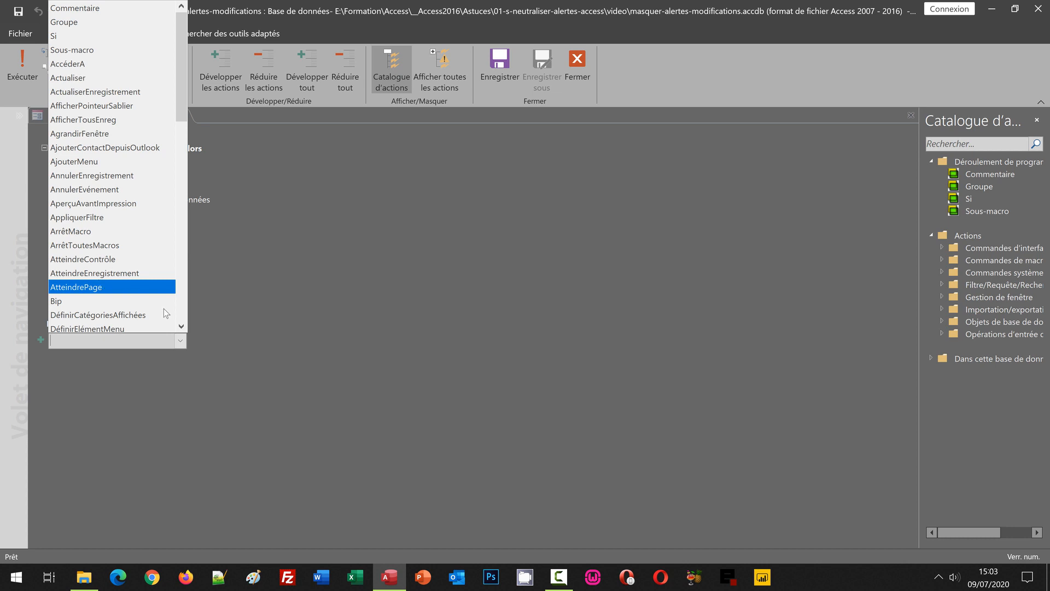
click(444, 382)
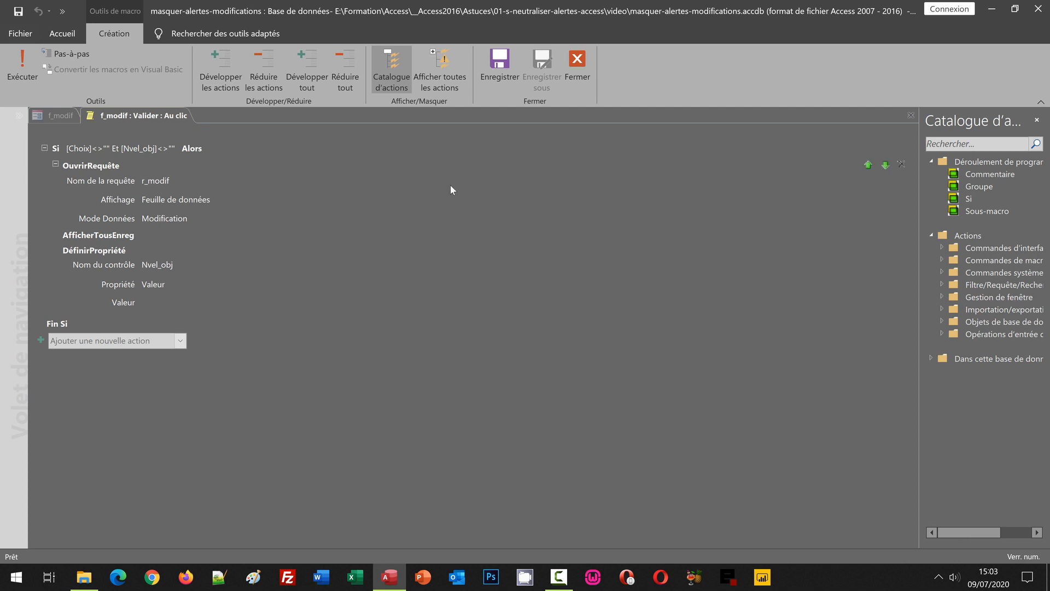
click(428, 77)
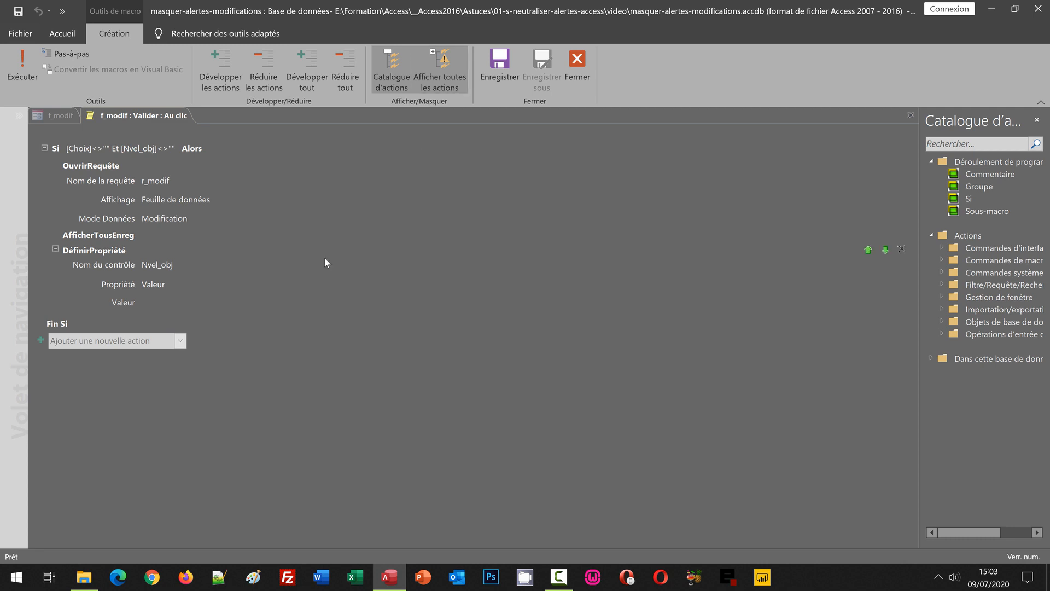
click(180, 341)
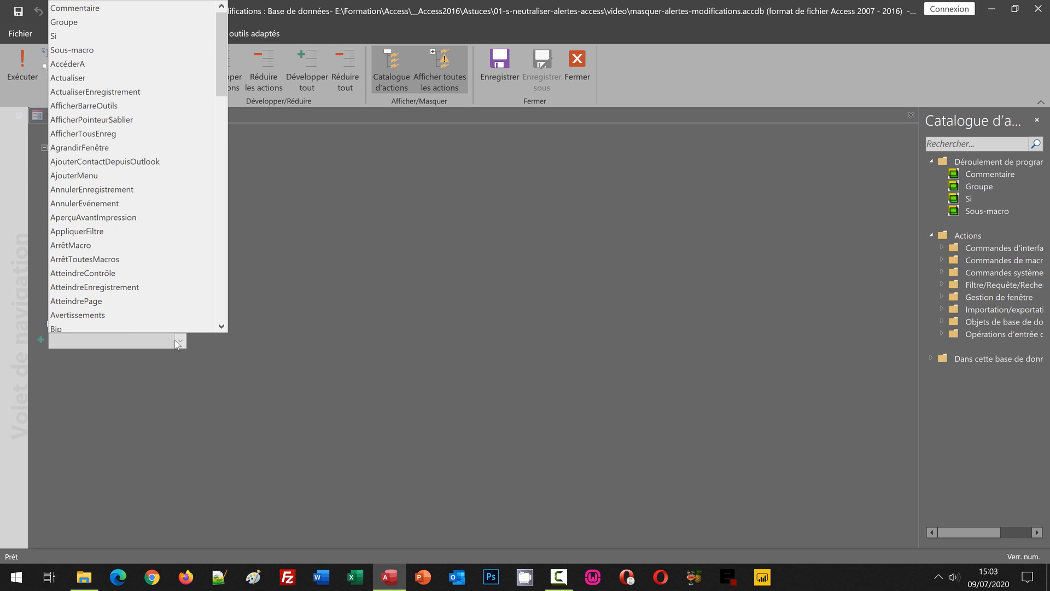
click(102, 315)
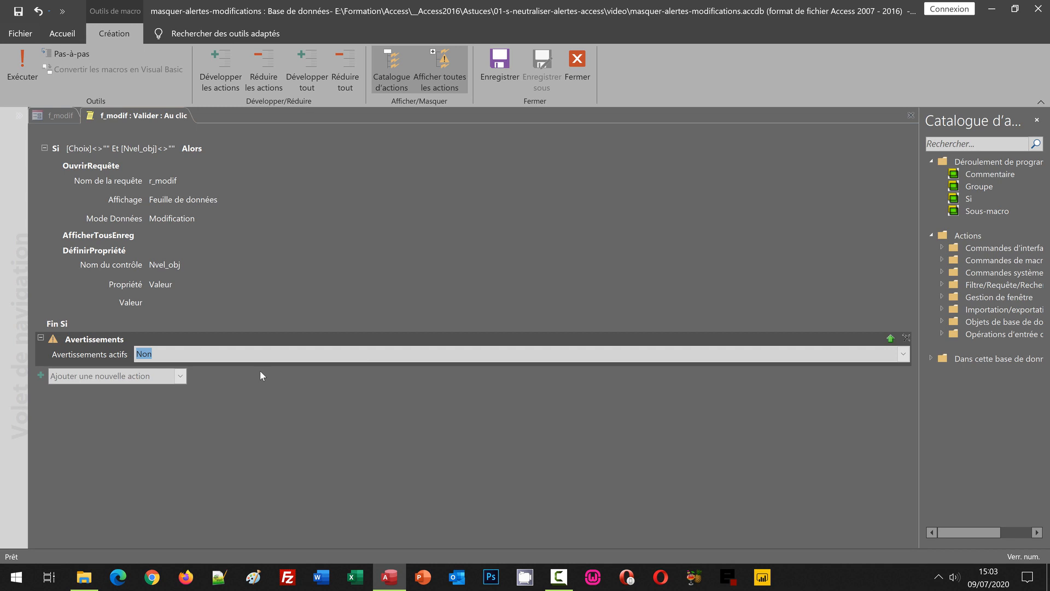
Move the Avertissements action inside the Si block, above the OuvrirRequête action.
mouse_move(189, 351)
click(889, 338)
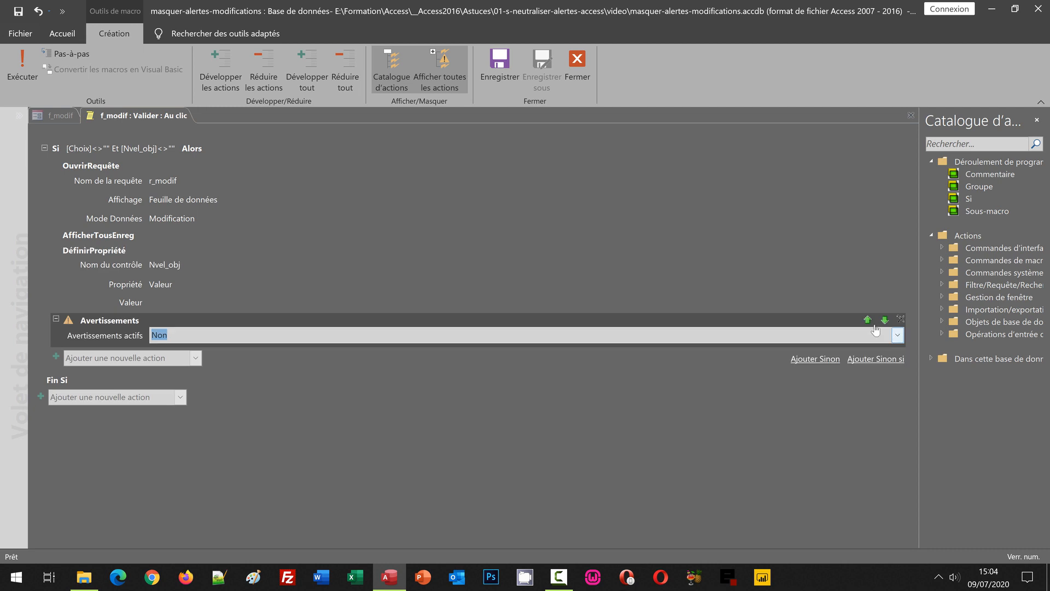
click(868, 320)
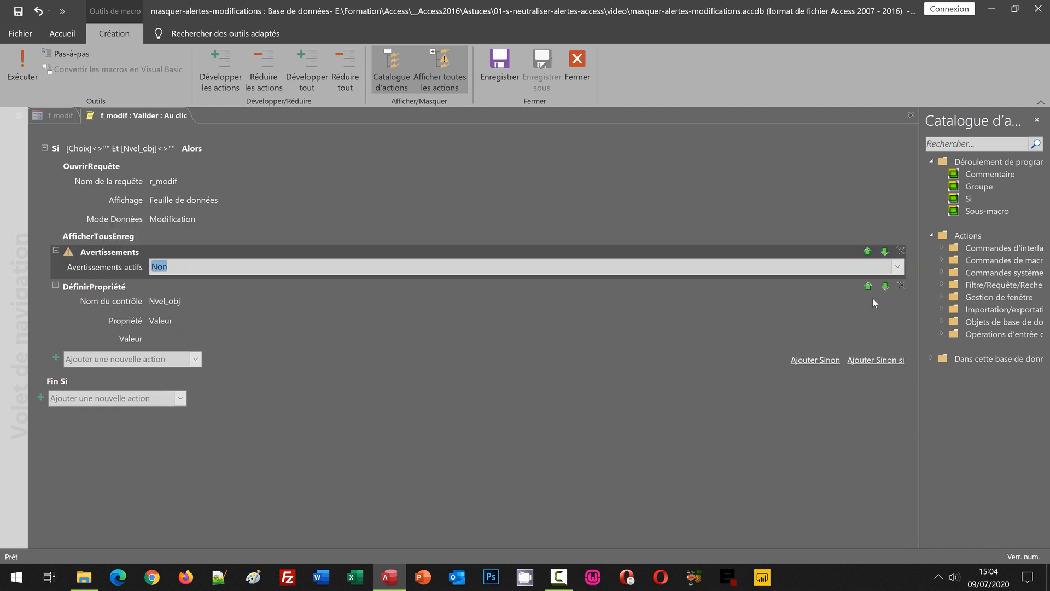
click(868, 251)
click(867, 236)
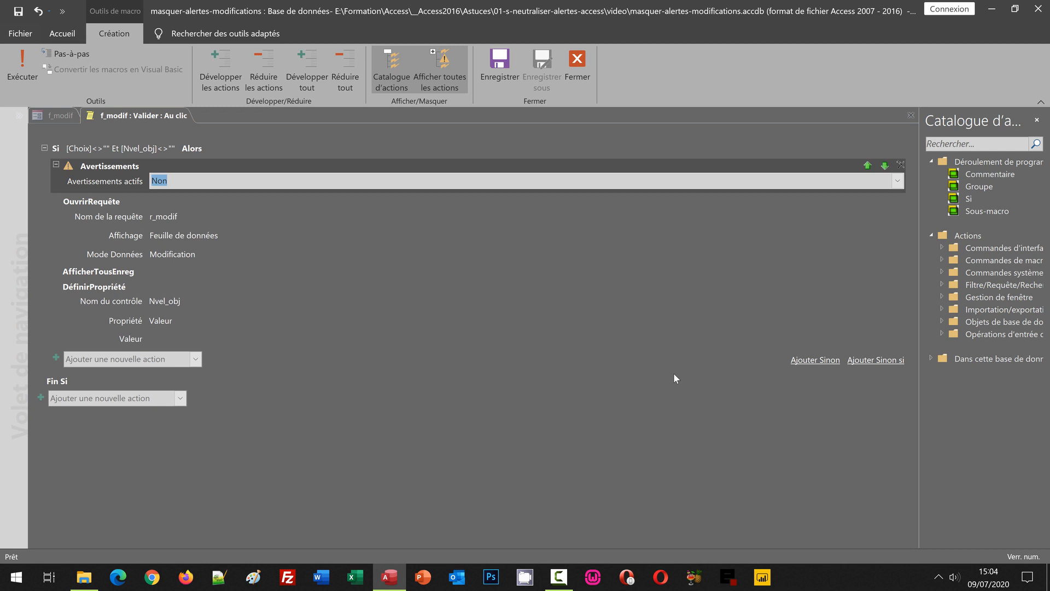
click(428, 471)
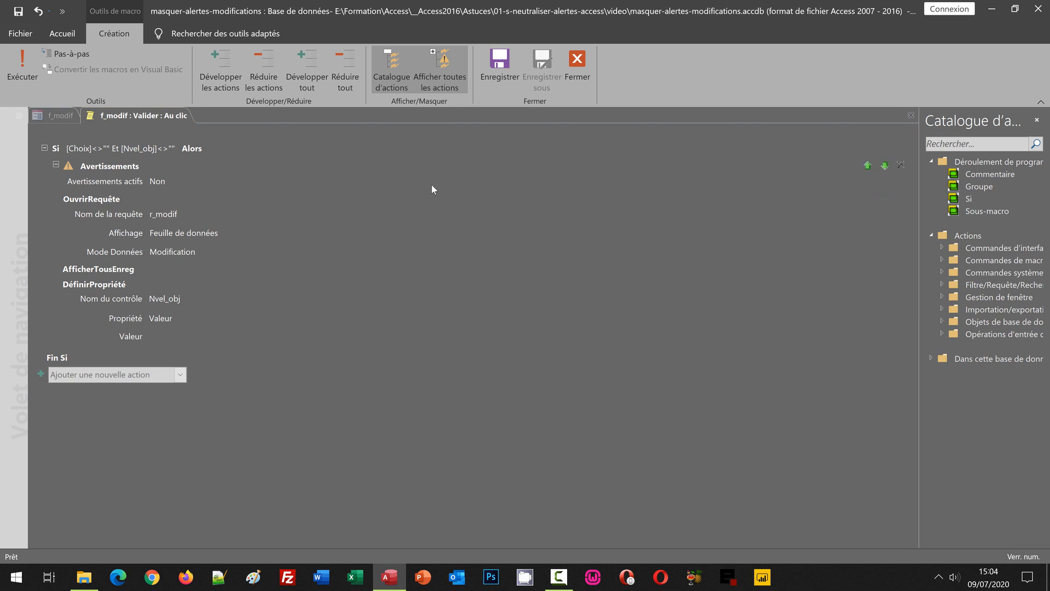
Save the Valider button's macro, then close the macro and the f_modif form.
click(495, 82)
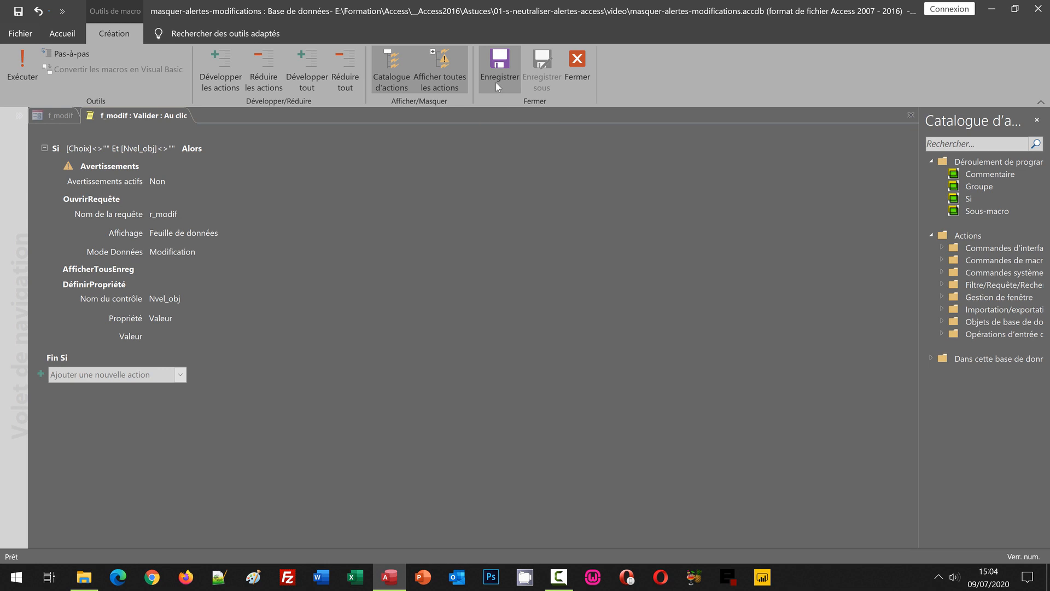
click(575, 83)
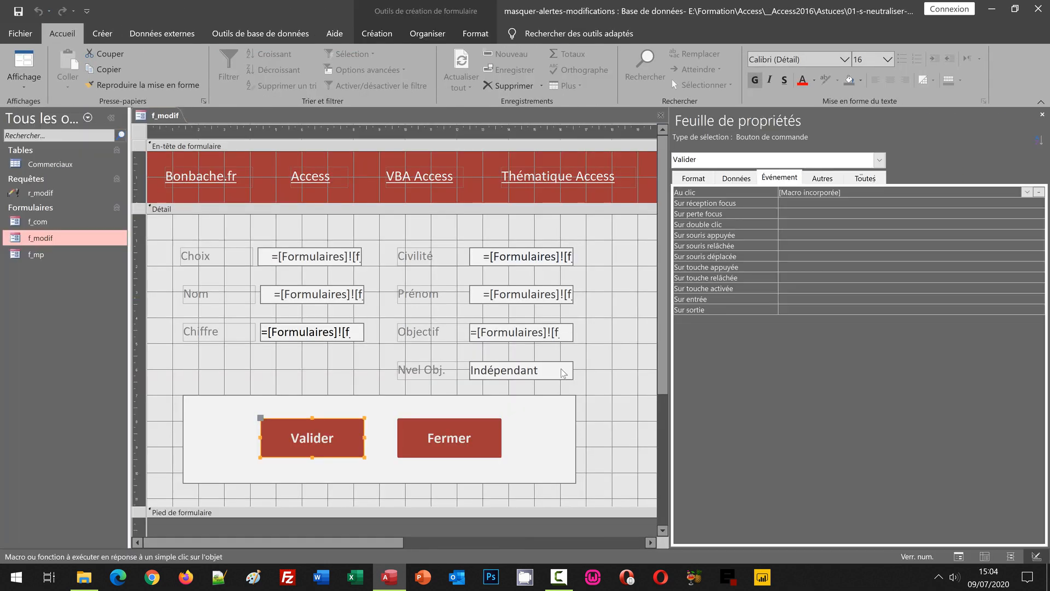
click(608, 453)
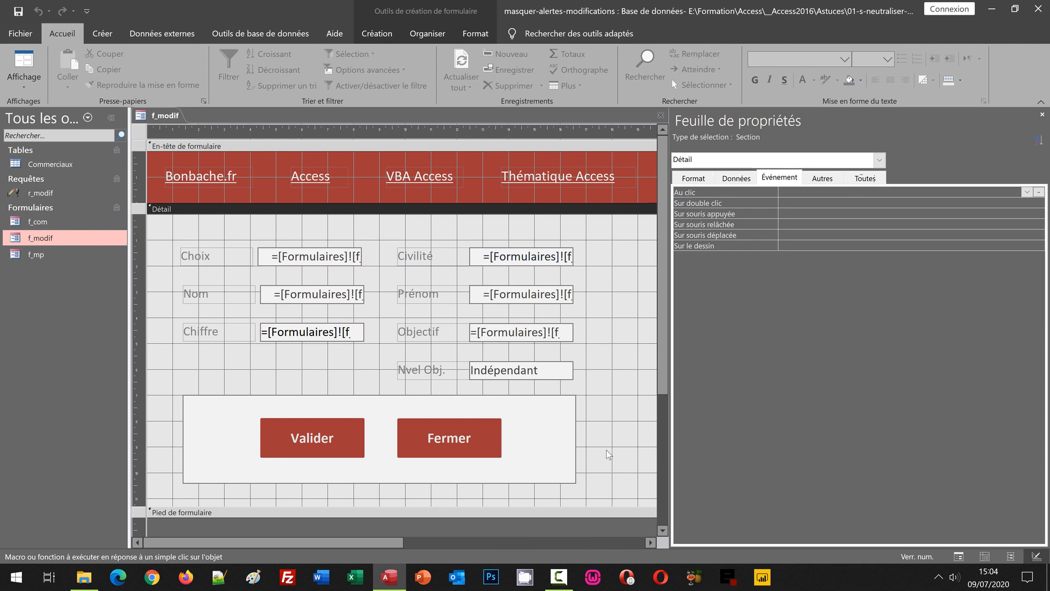
click(661, 115)
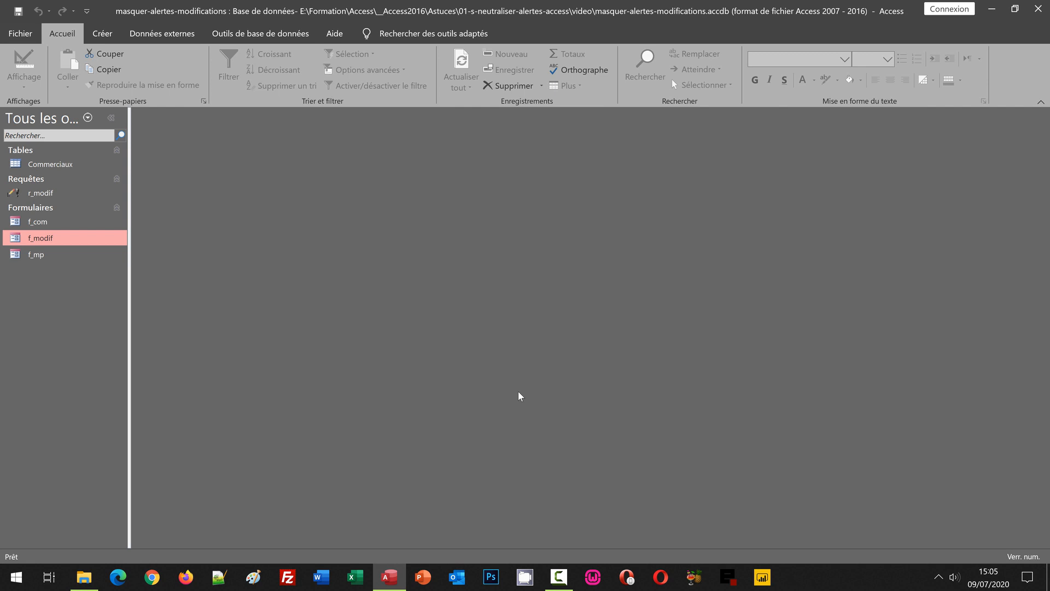
Open the f_com form and go to the seventh record.
double_click(35, 222)
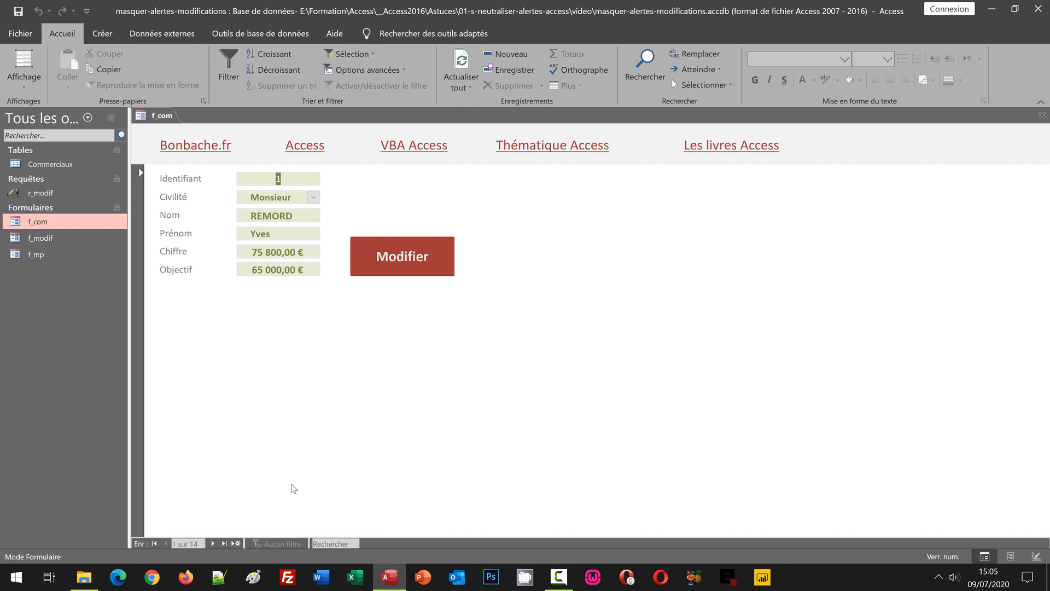
click(212, 544)
click(213, 543)
click(213, 543)
click(213, 543)
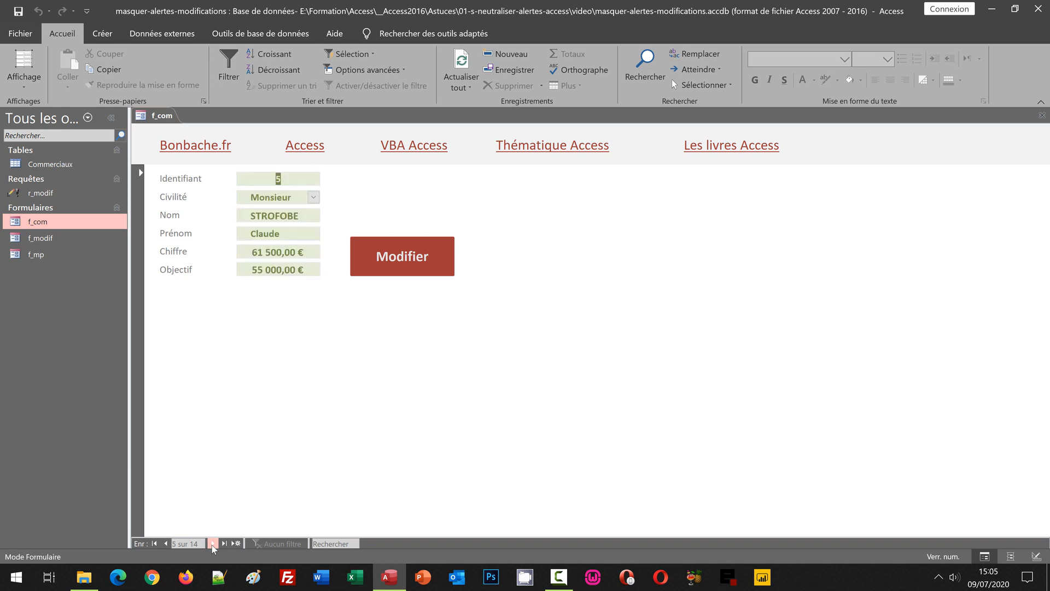
click(213, 544)
click(213, 544)
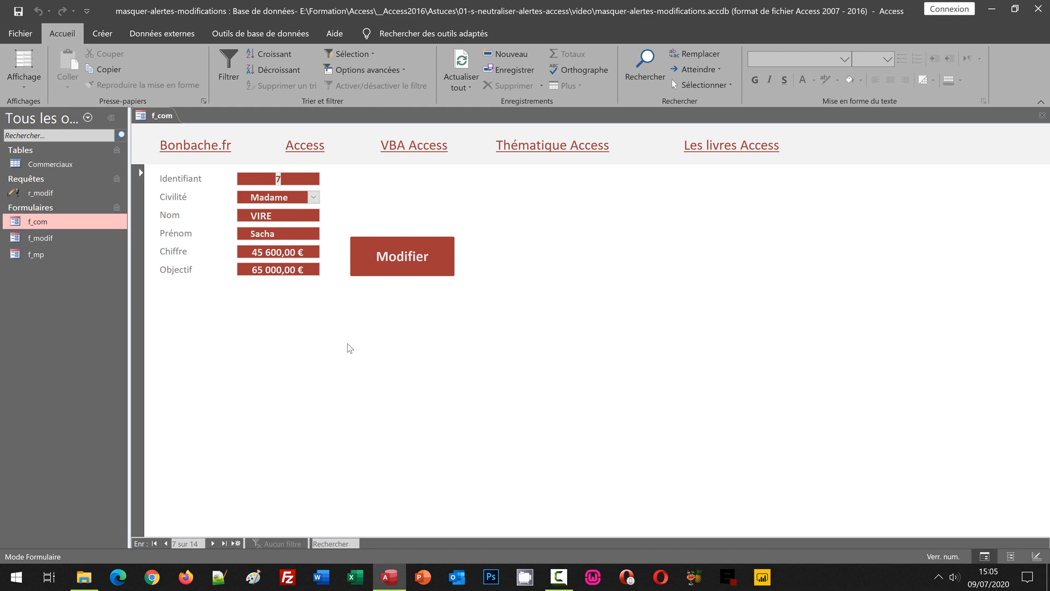
Request modification of the seventh record and validate the access password in f_mp to open f_modif.
click(386, 263)
text(***)
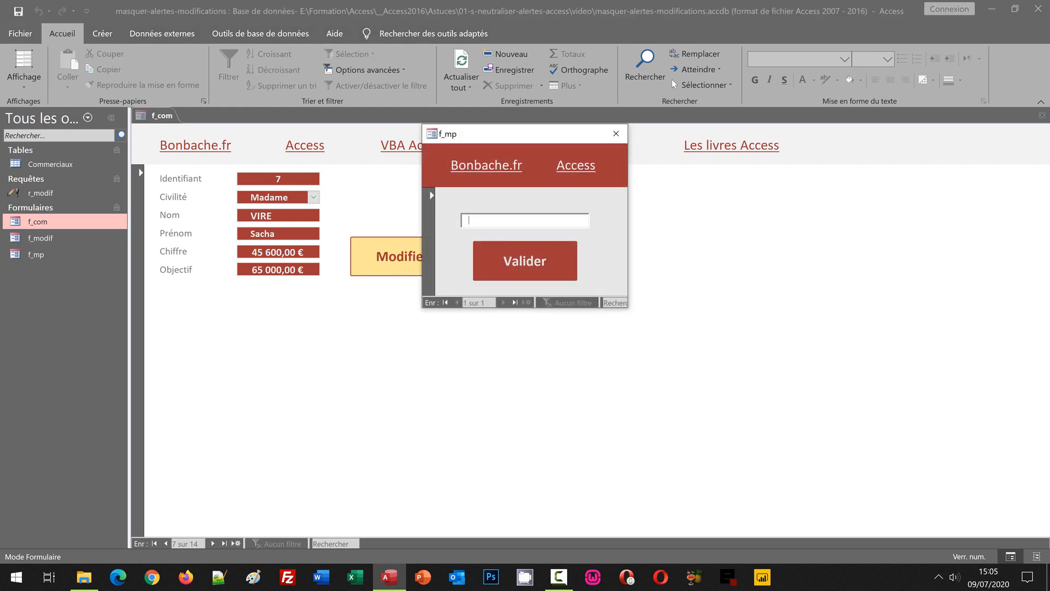
text(***)
click(525, 263)
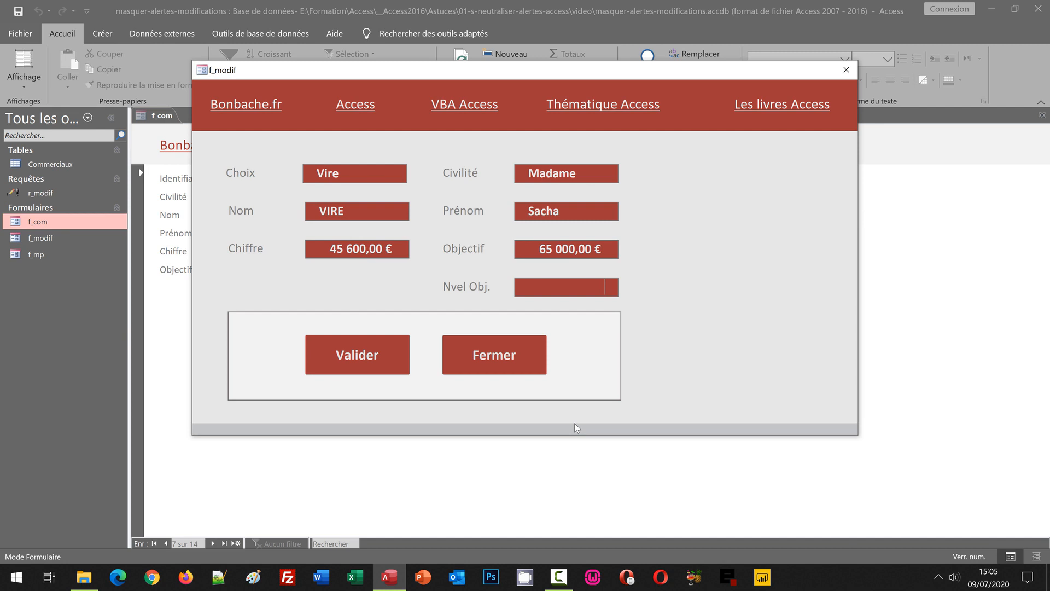
Set the seventh record's new objective to 50000, close f_modif and recheck the record in f_com.
drag(508, 72, 648, 134)
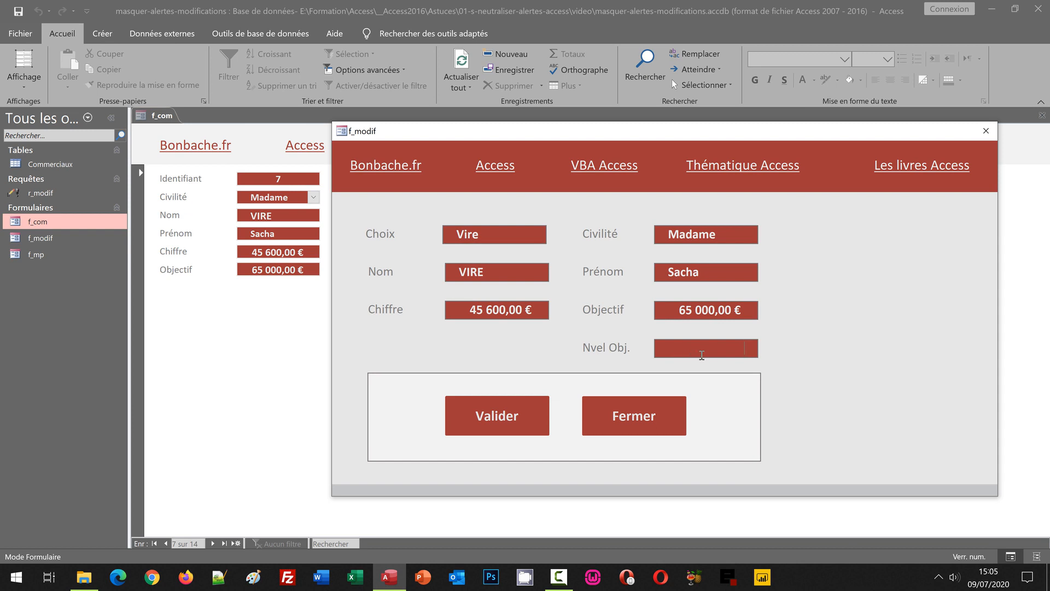
text(50000)
click(493, 426)
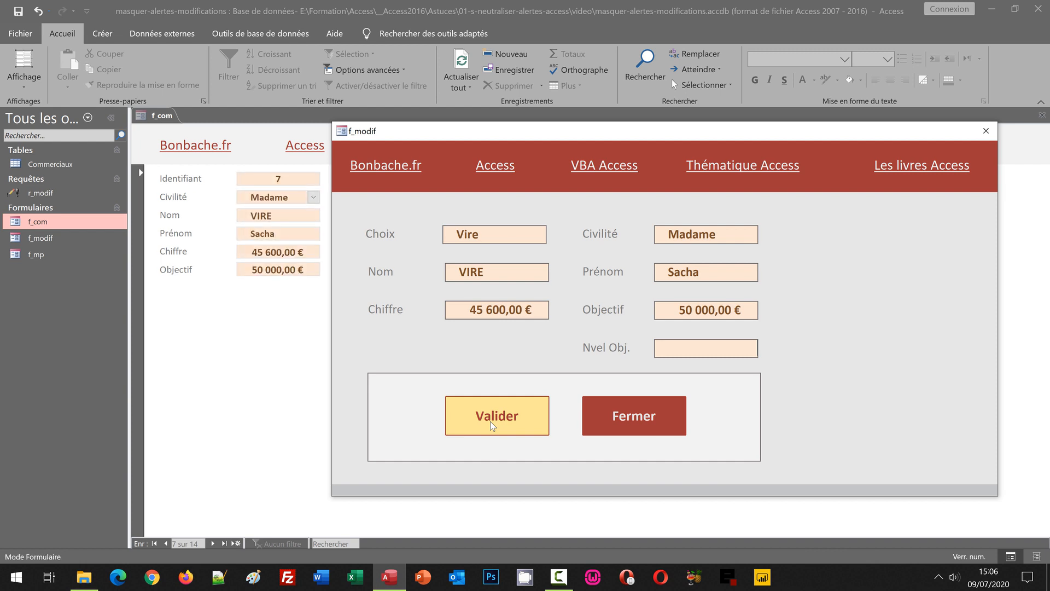
click(986, 131)
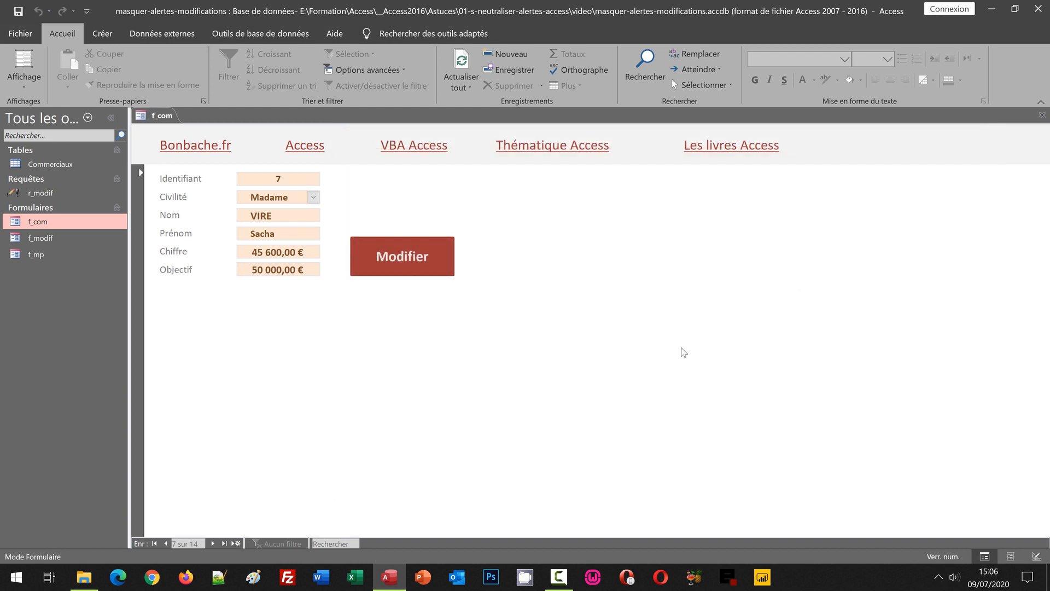
click(212, 546)
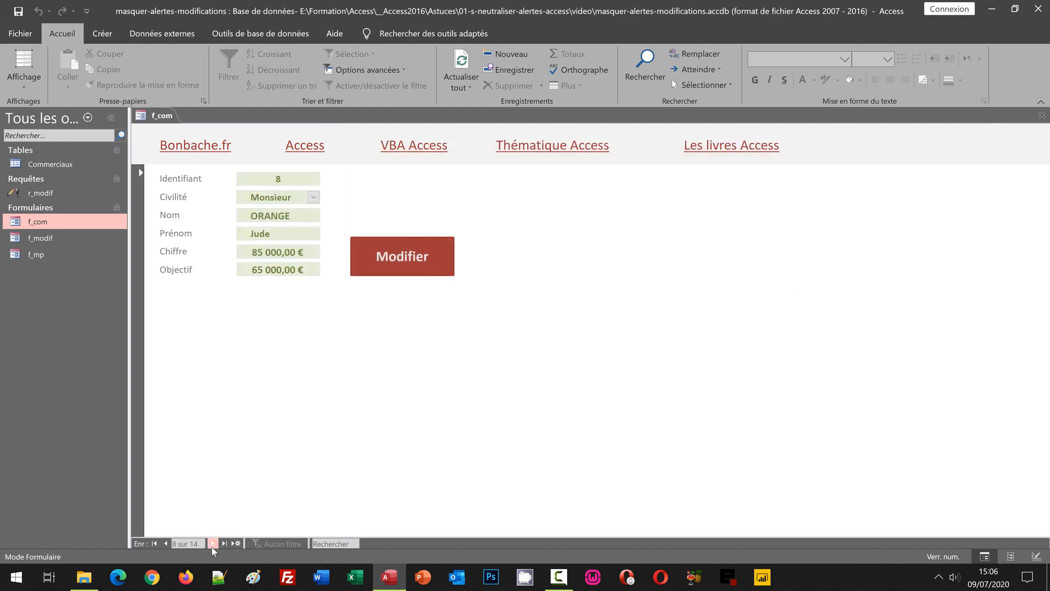
click(166, 544)
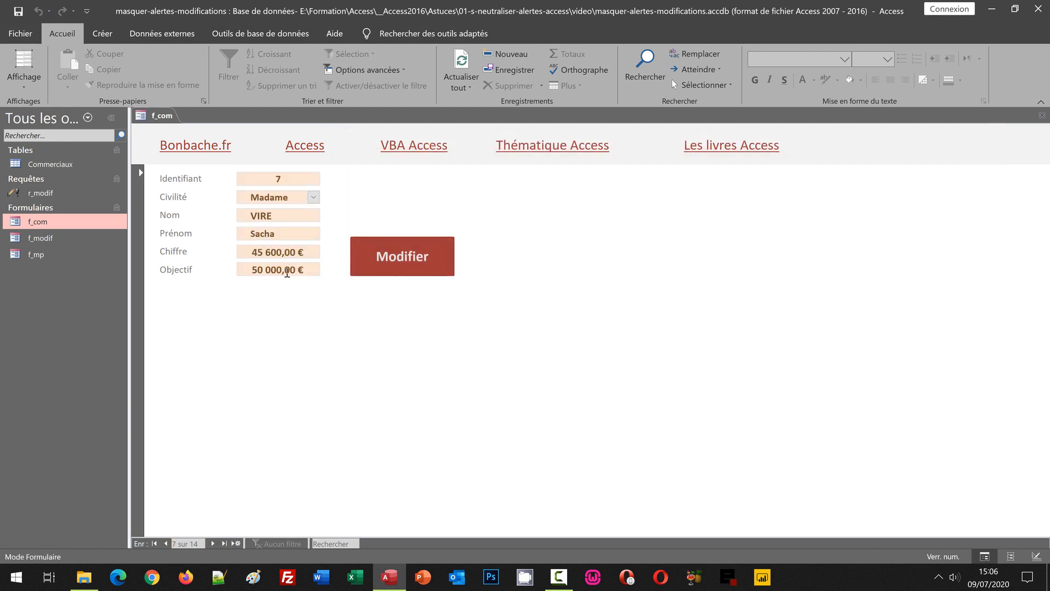